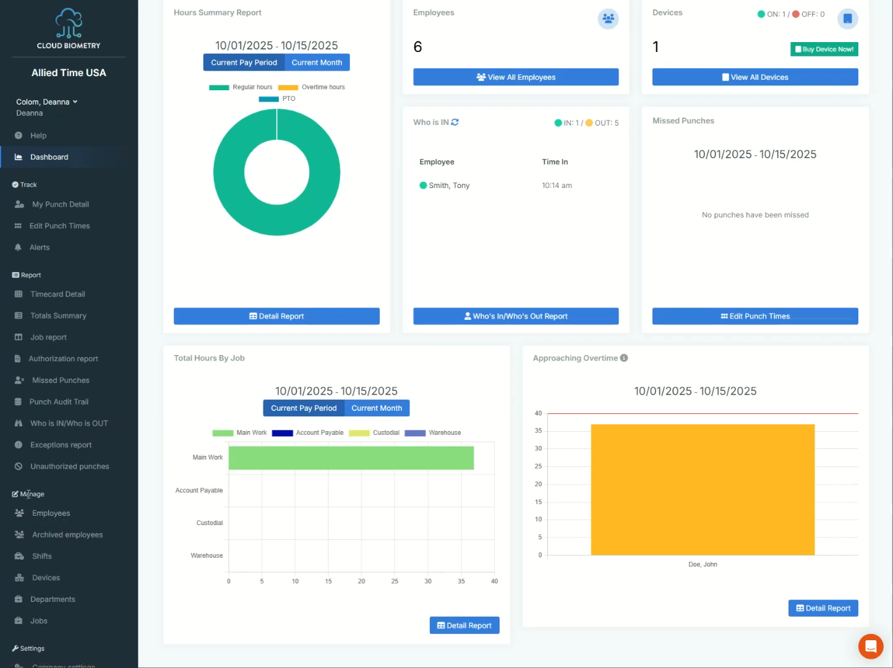
Go to the Employees list under Manage in the sidebar.
click(64, 512)
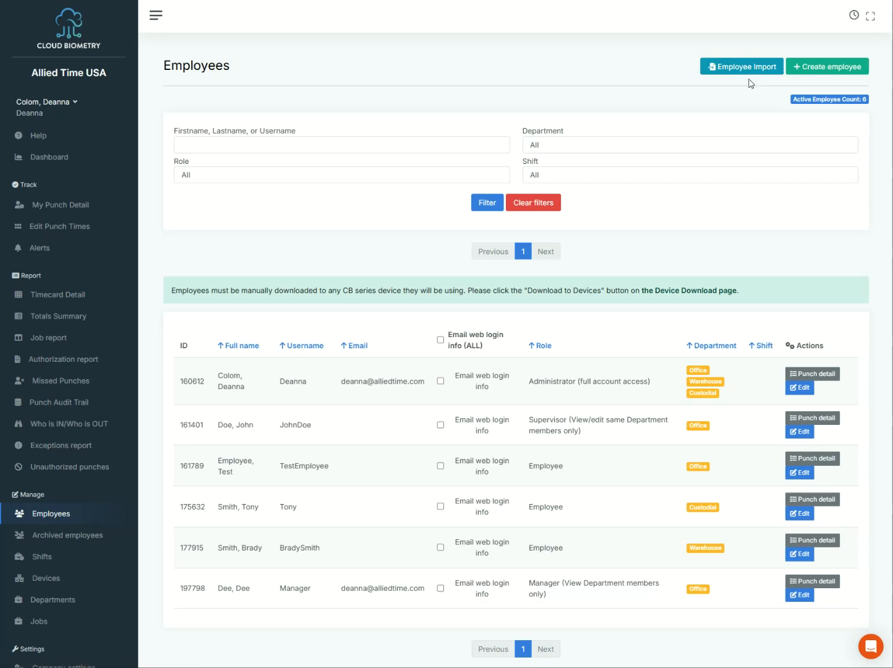
Start a new employee record with '+ Create employee'.
click(822, 73)
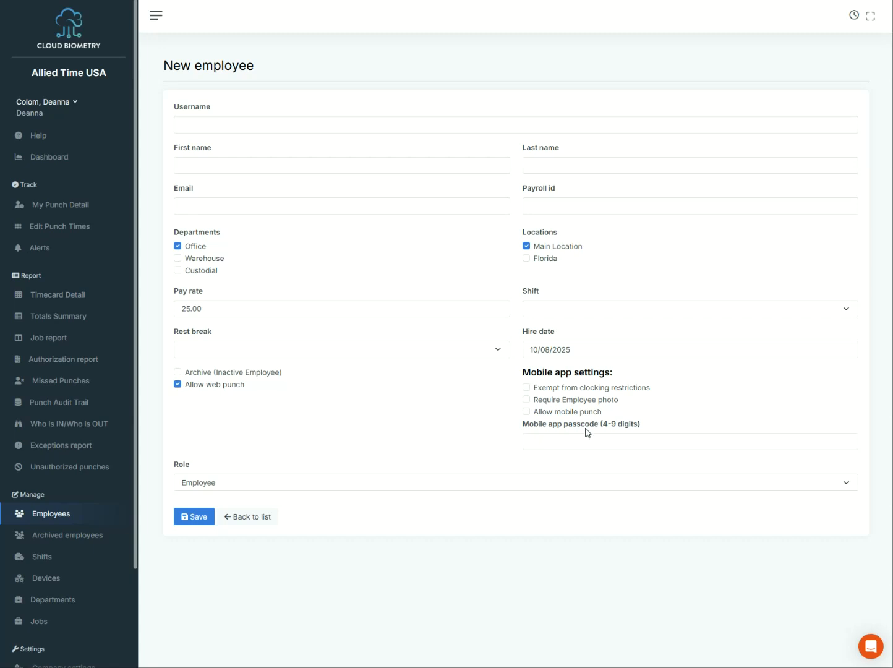
click(225, 487)
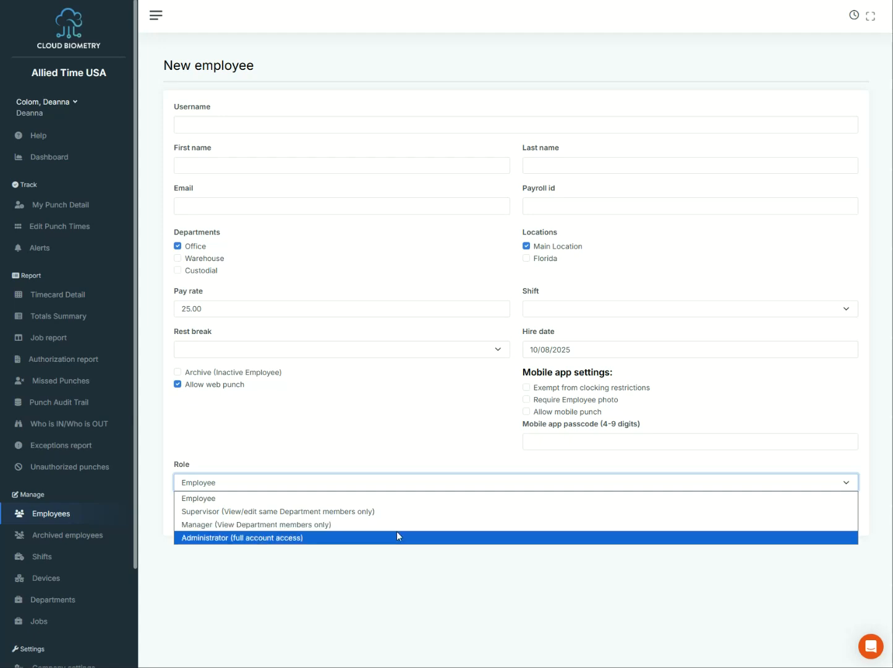
click(361, 412)
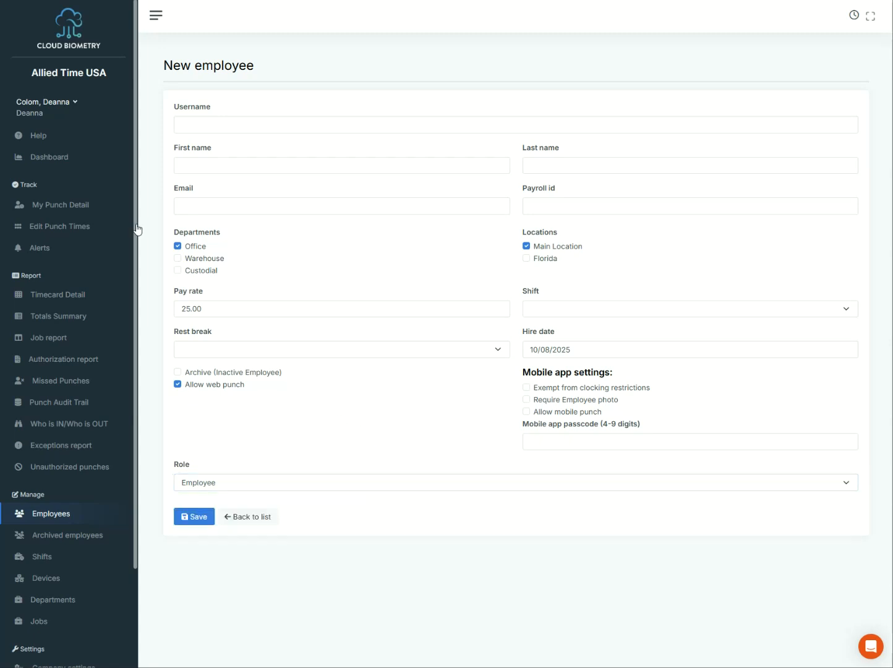
Enter the new employee's username, first name and last name.
click(210, 124)
text(Jonh)
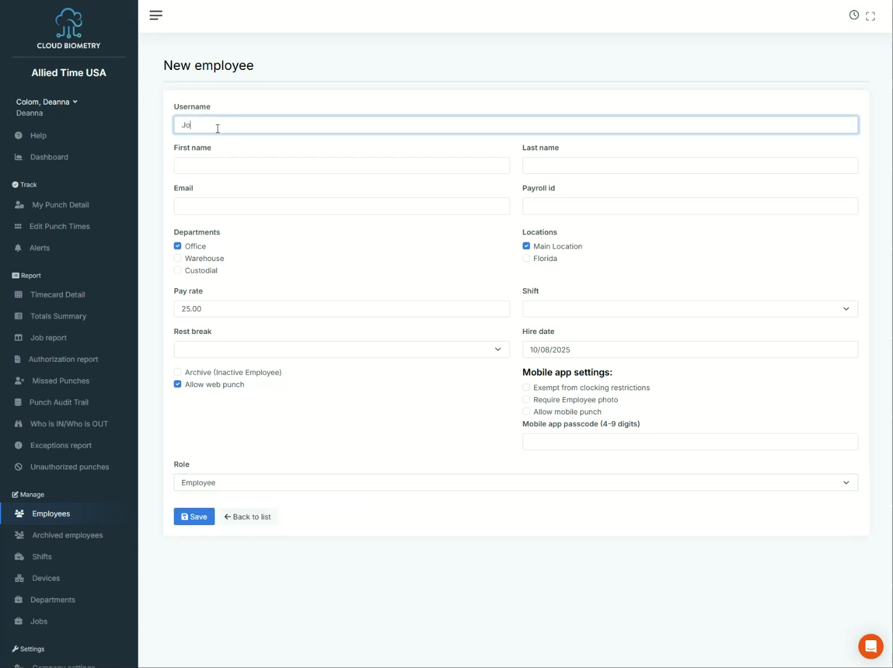
key(BackSpace)
key(BackSpace)
text(hn)
key(Tab)
text(John)
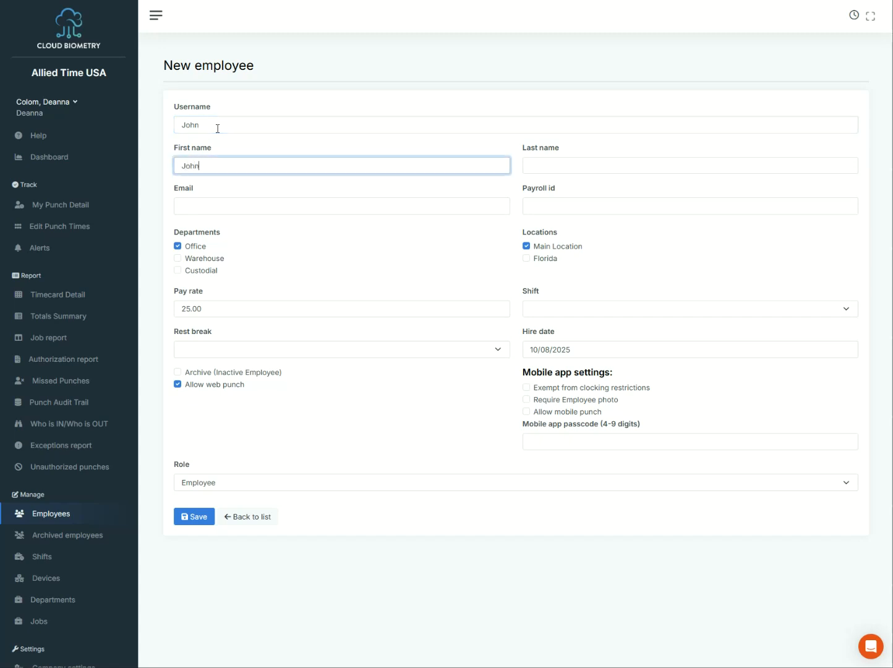
key(Tab)
text(Doe)
key(Tab)
Leave the email empty and set the rest break to '30 minute break'.
click(328, 239)
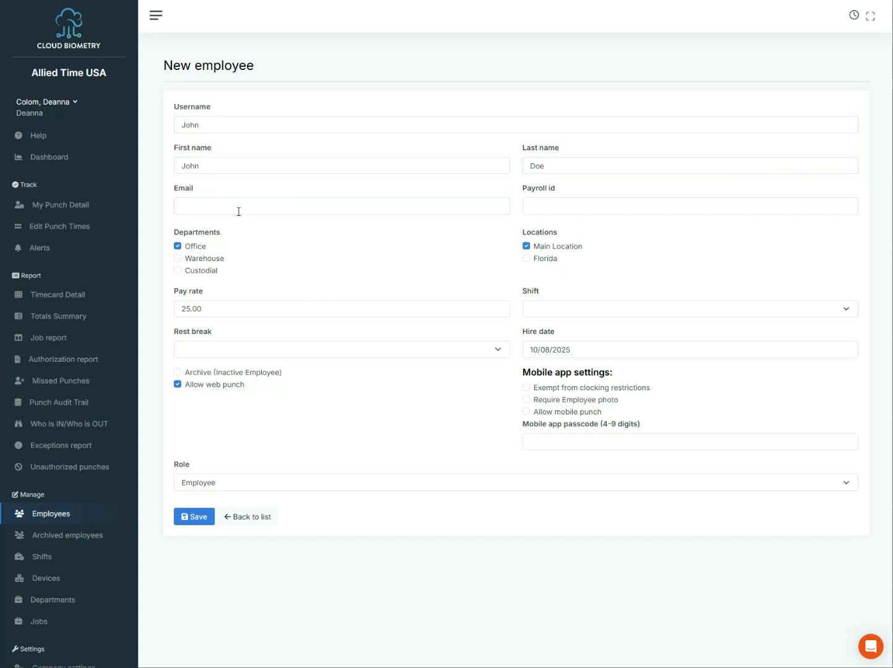
click(297, 353)
click(290, 378)
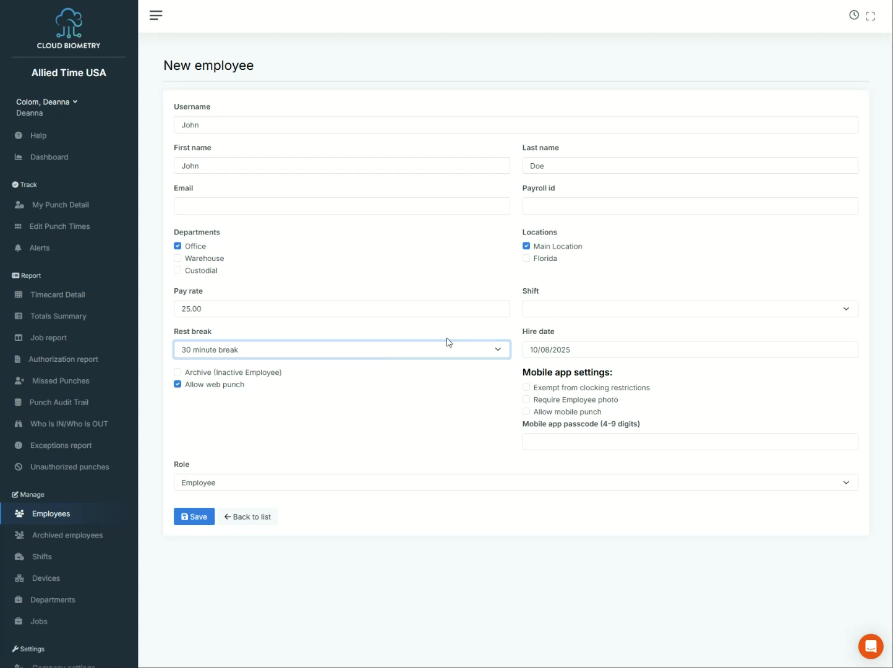
click(321, 387)
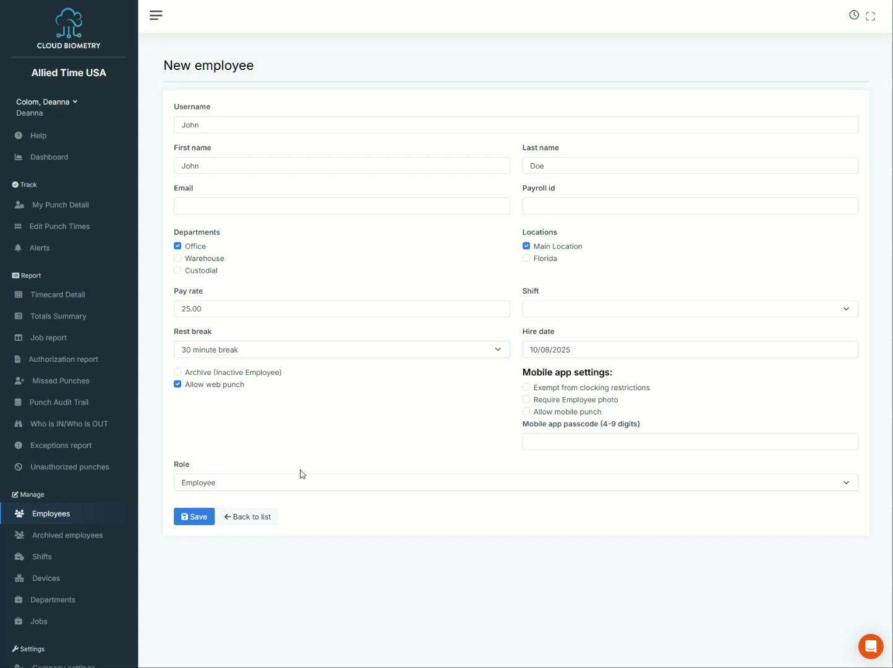
Save the new employee, check their row in the list, then go to Devices.
click(204, 523)
scroll(278, 495, down, 2)
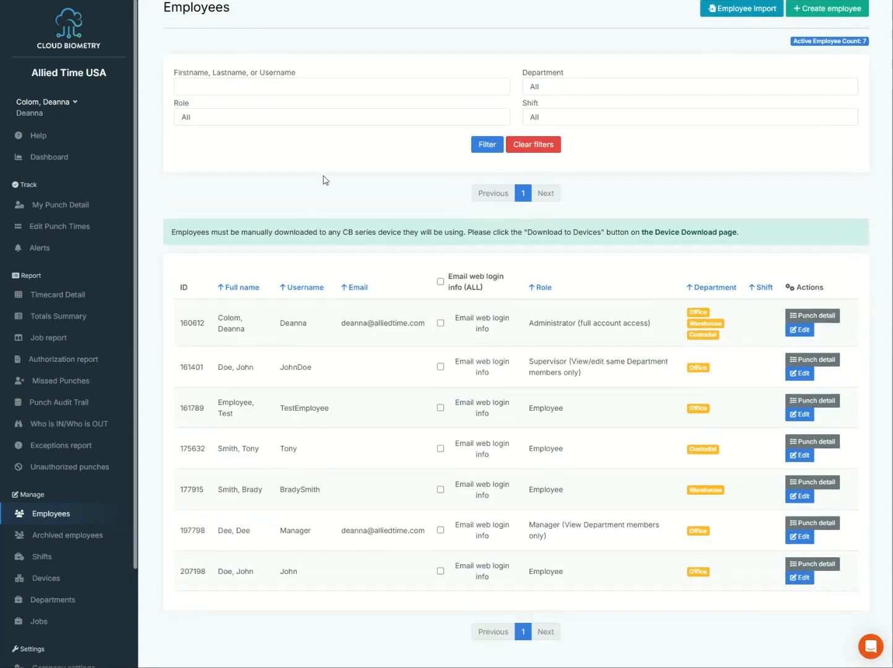
drag(177, 579, 596, 569)
click(601, 570)
scroll(369, 634, up, 3)
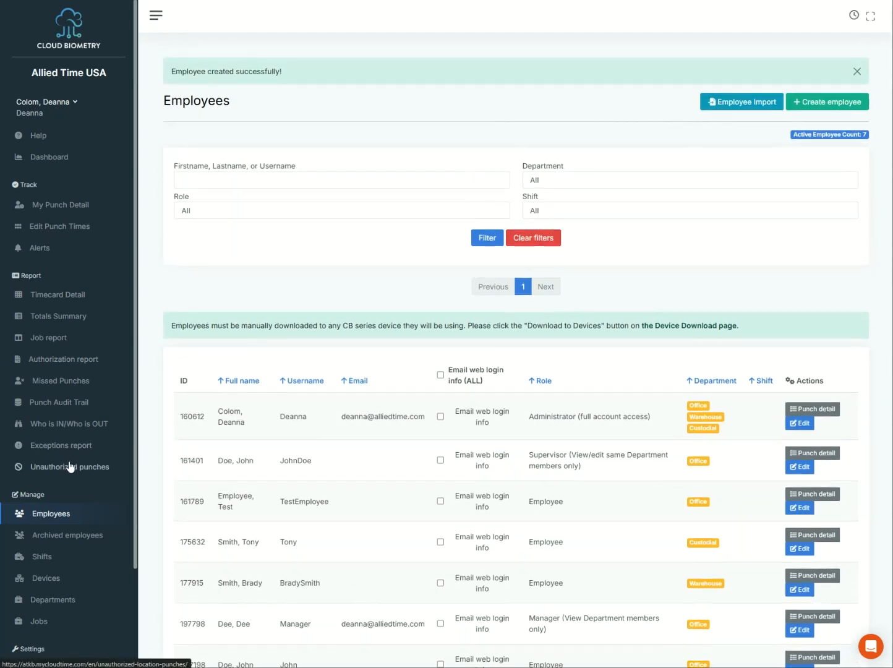
click(53, 583)
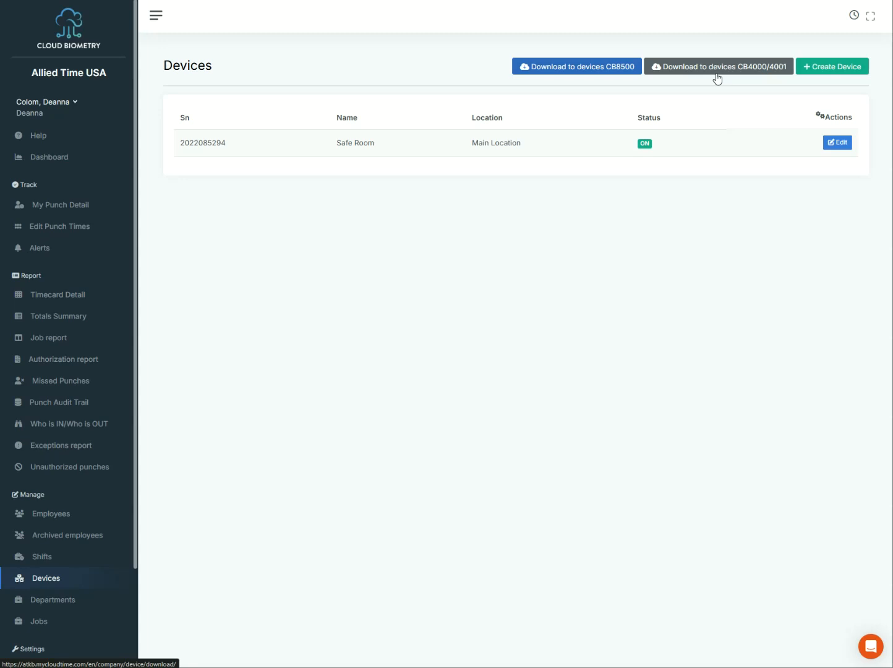
Open the 'Download to devices CB4000/4001' page.
click(604, 71)
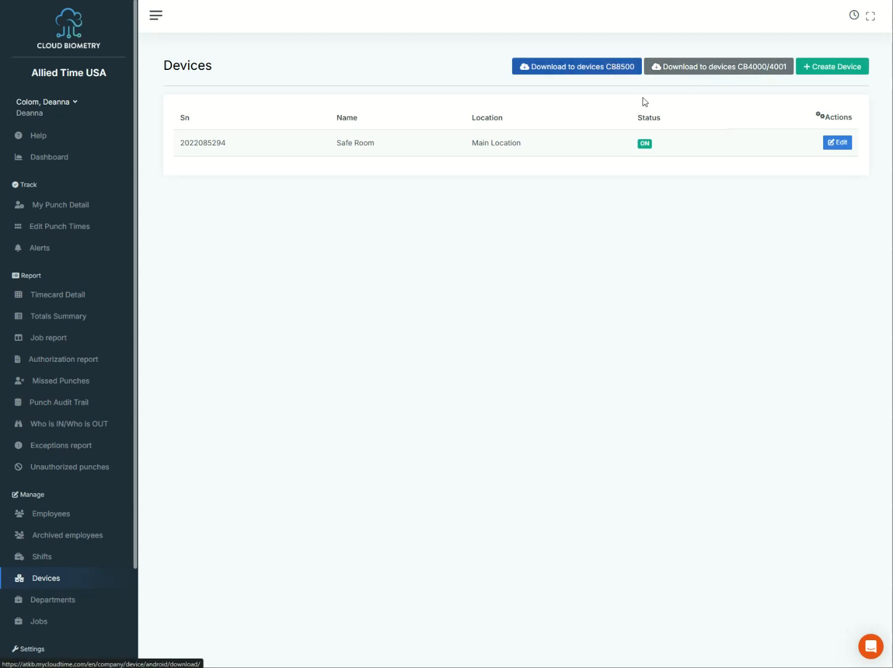
click(715, 72)
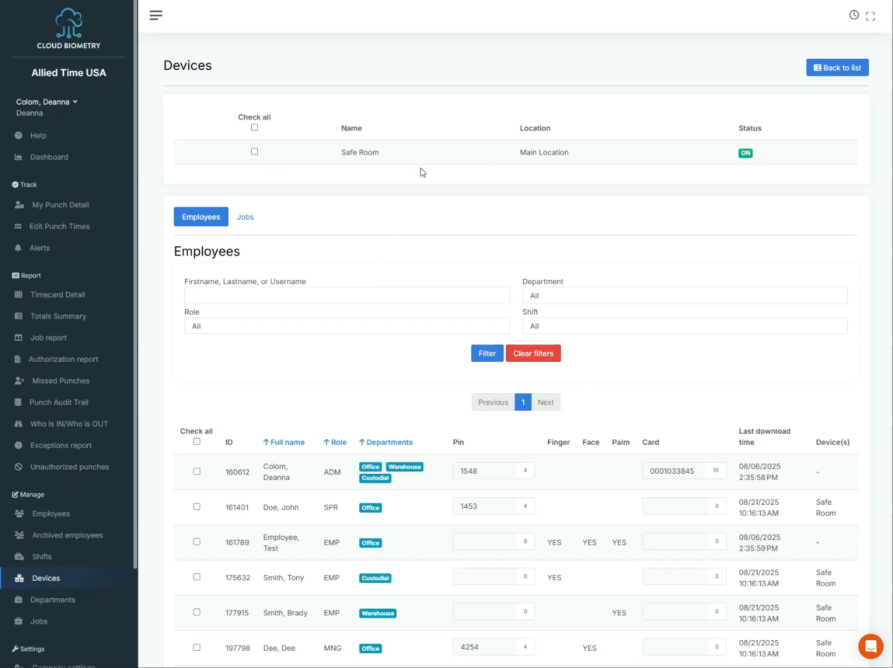
Scroll the download page to locate the Safe Room device and the new employee's row.
scroll(476, 301, down, 2)
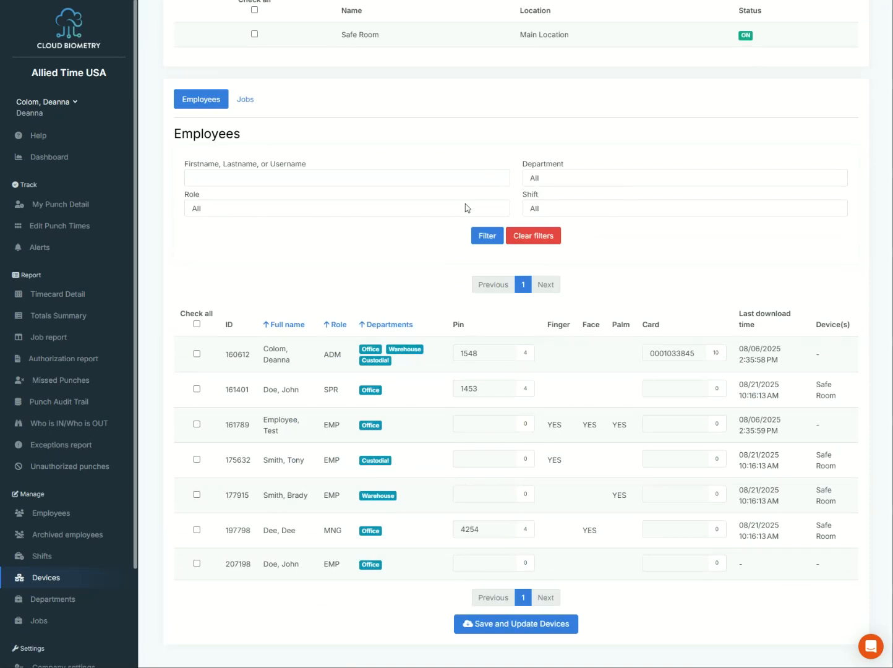
scroll(422, 225, up, 2)
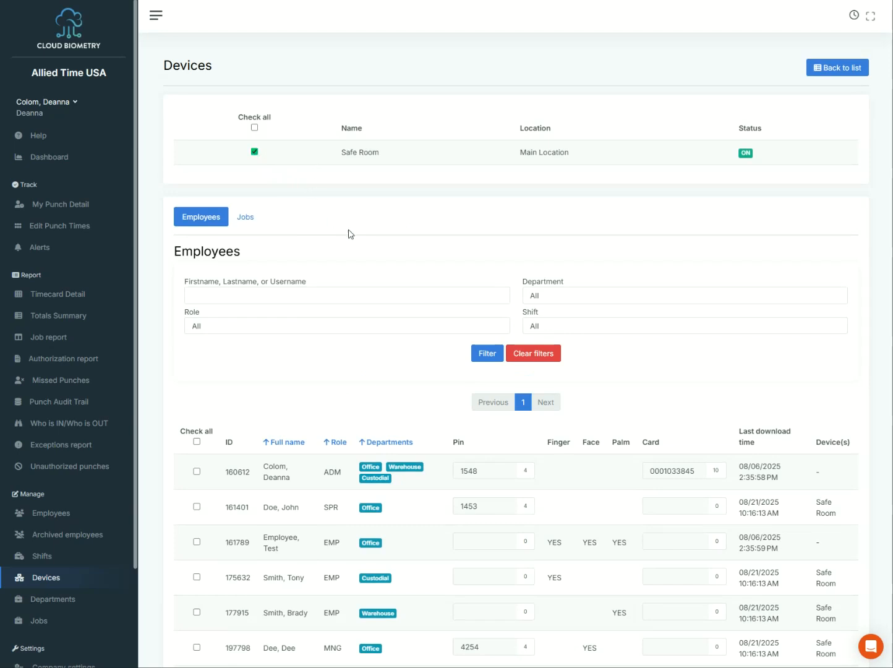
scroll(337, 240, down, 2)
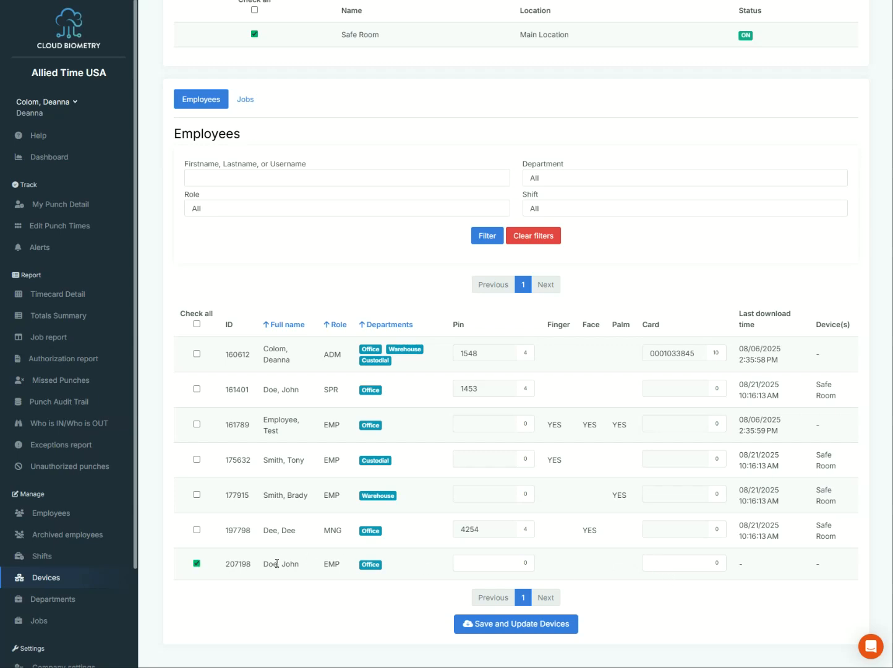
click(482, 563)
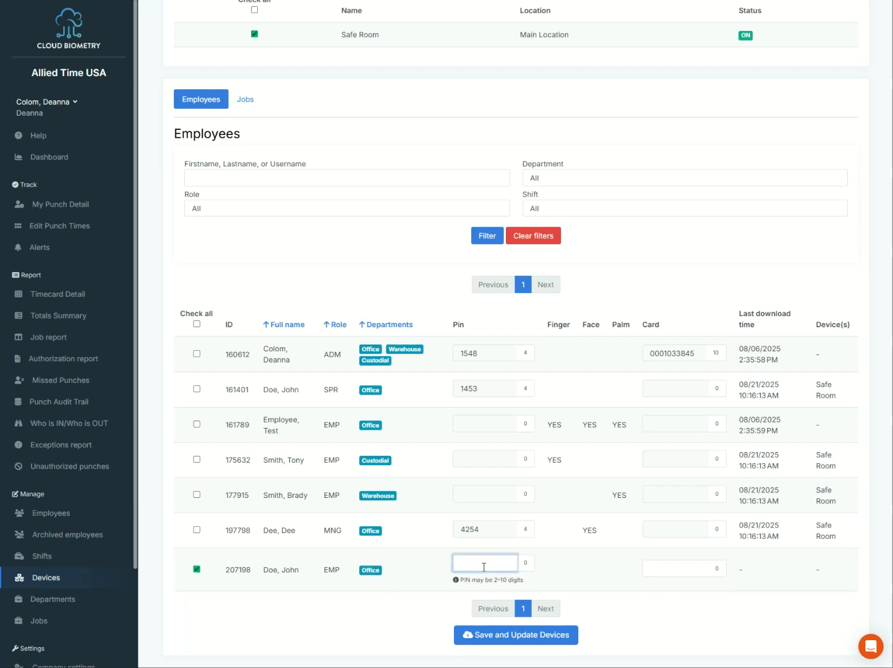
text(1234)
click(556, 569)
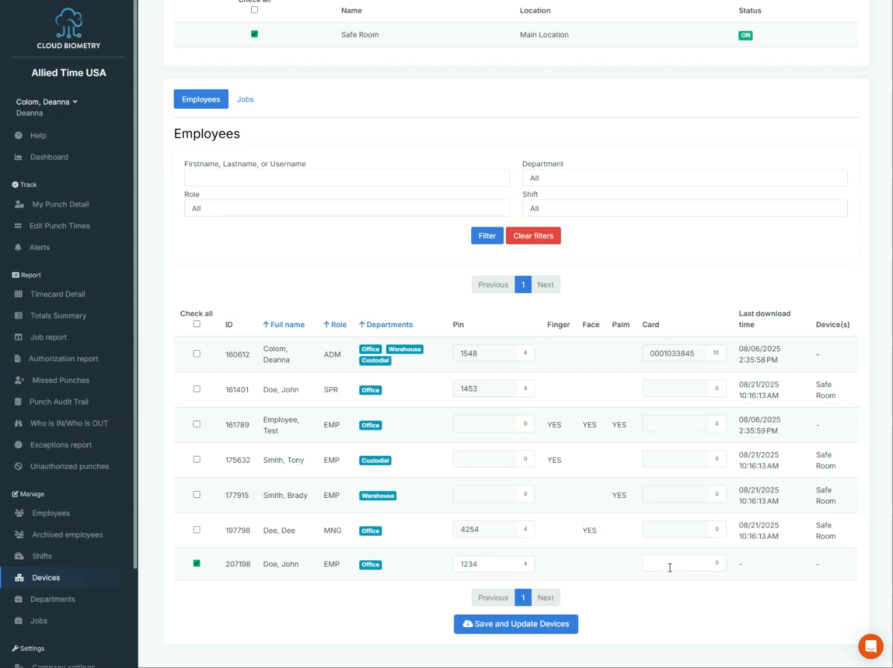
click(696, 567)
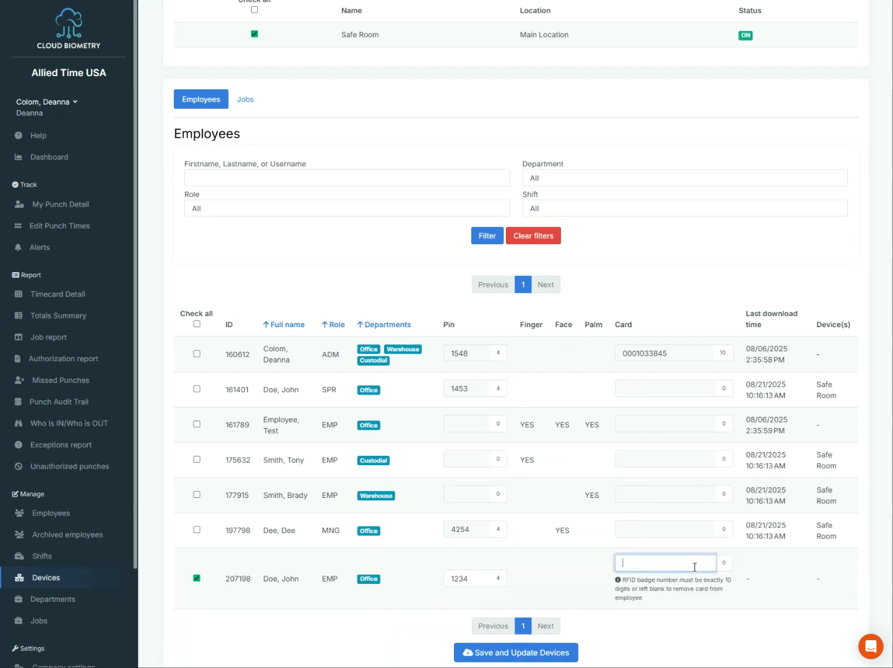
click(579, 581)
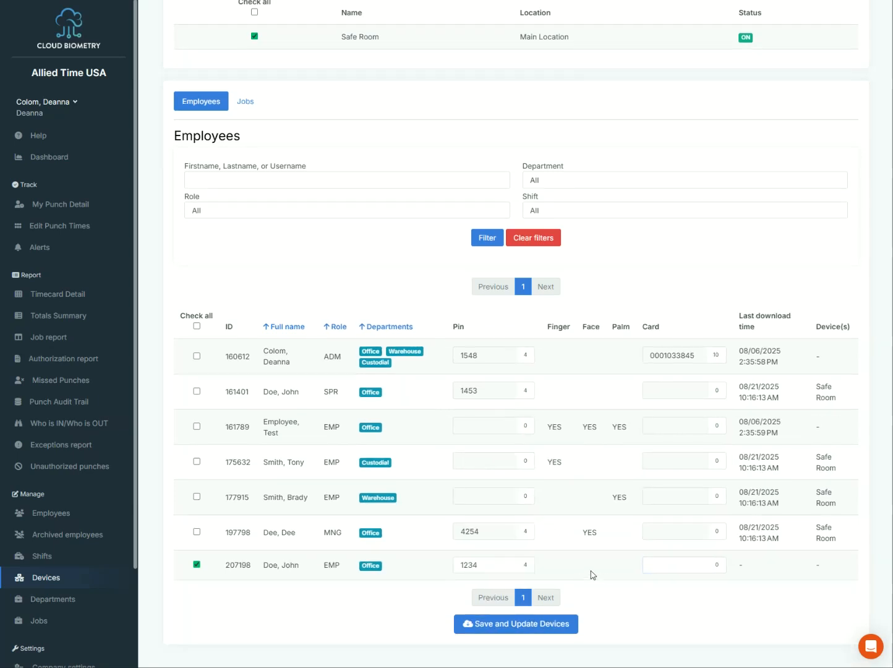
Save and update devices to send the employee to Safe Room, then go to Help.
click(528, 631)
scroll(478, 544, down, 5)
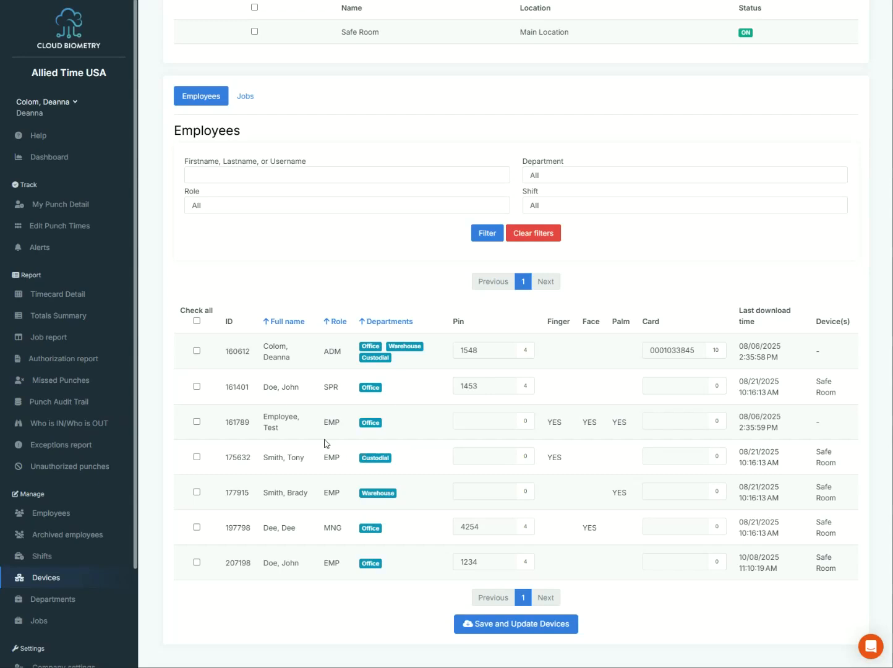
click(41, 146)
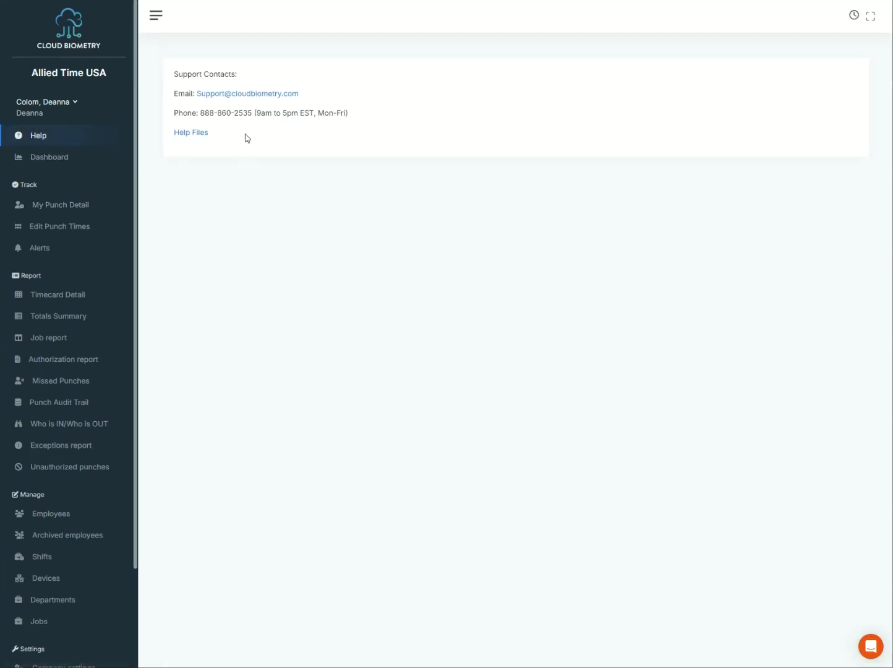